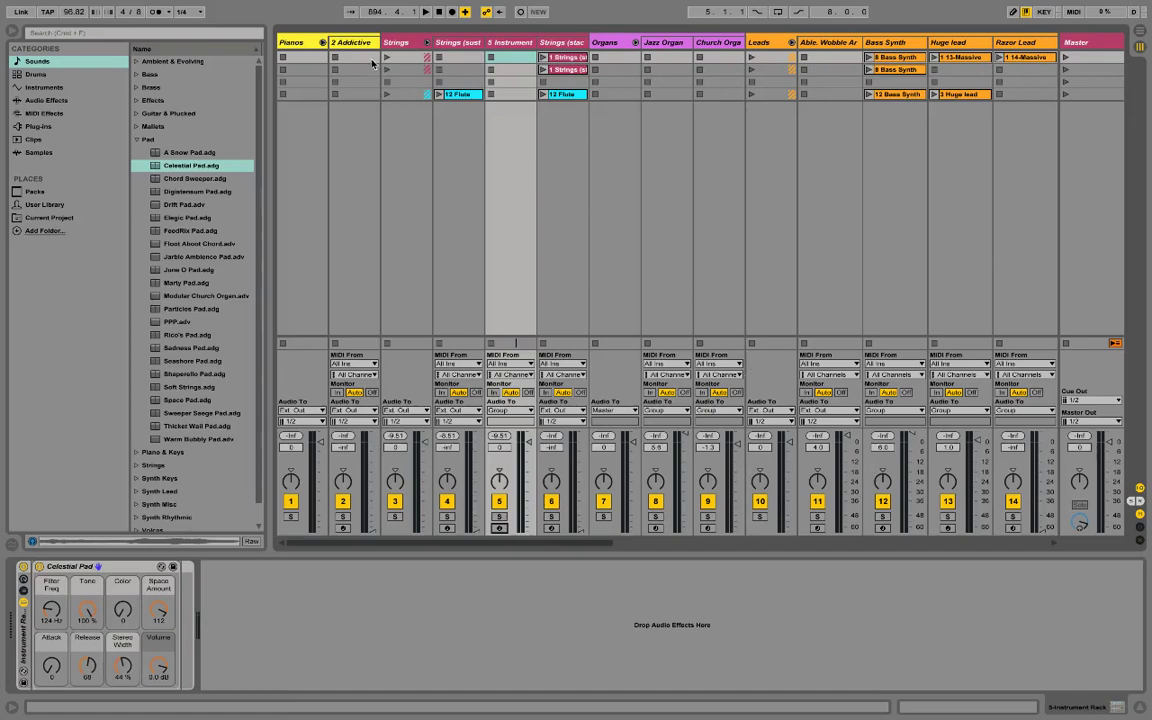
Step: Hide the browser and delete the empty 5 Instrument track holding Celestial Pad
scroll(650, 128, "right", 10)
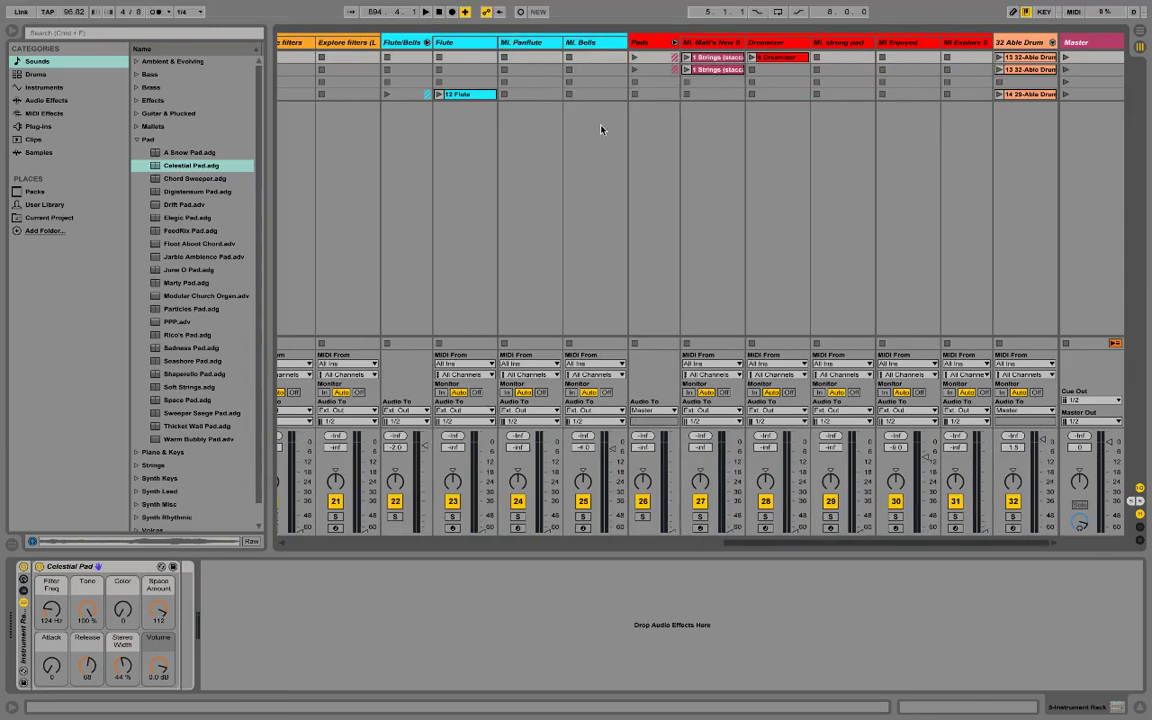
scroll(627, 154, "left", 10)
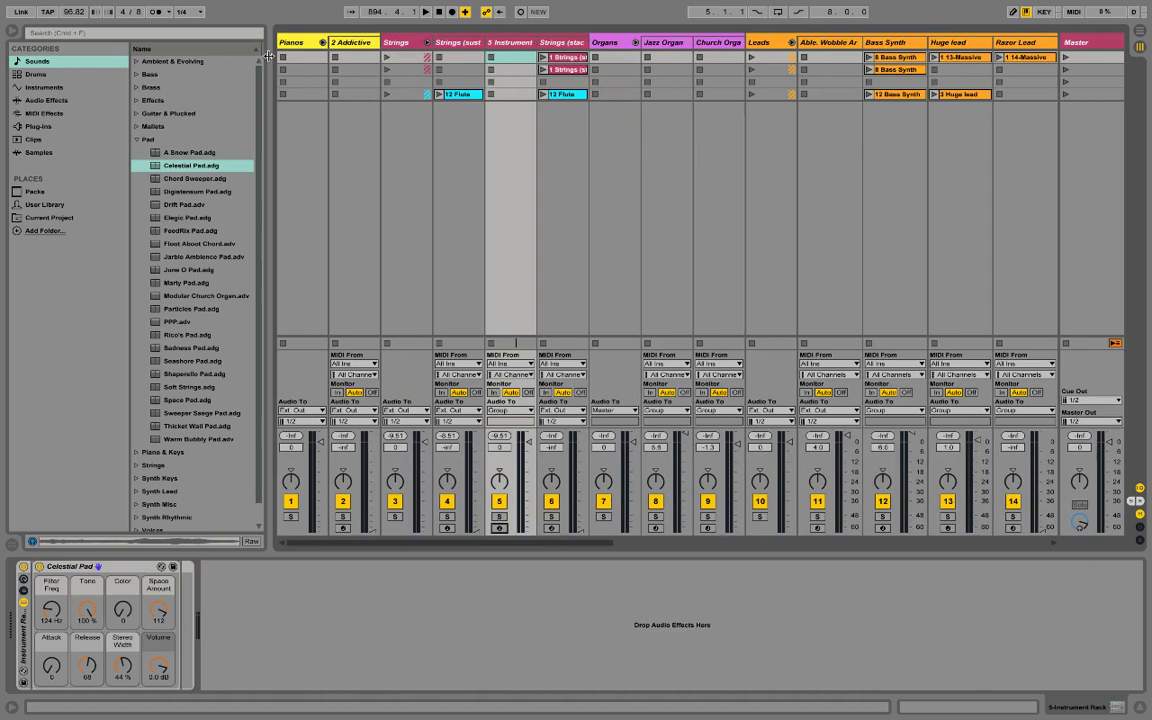
left_click(10, 31)
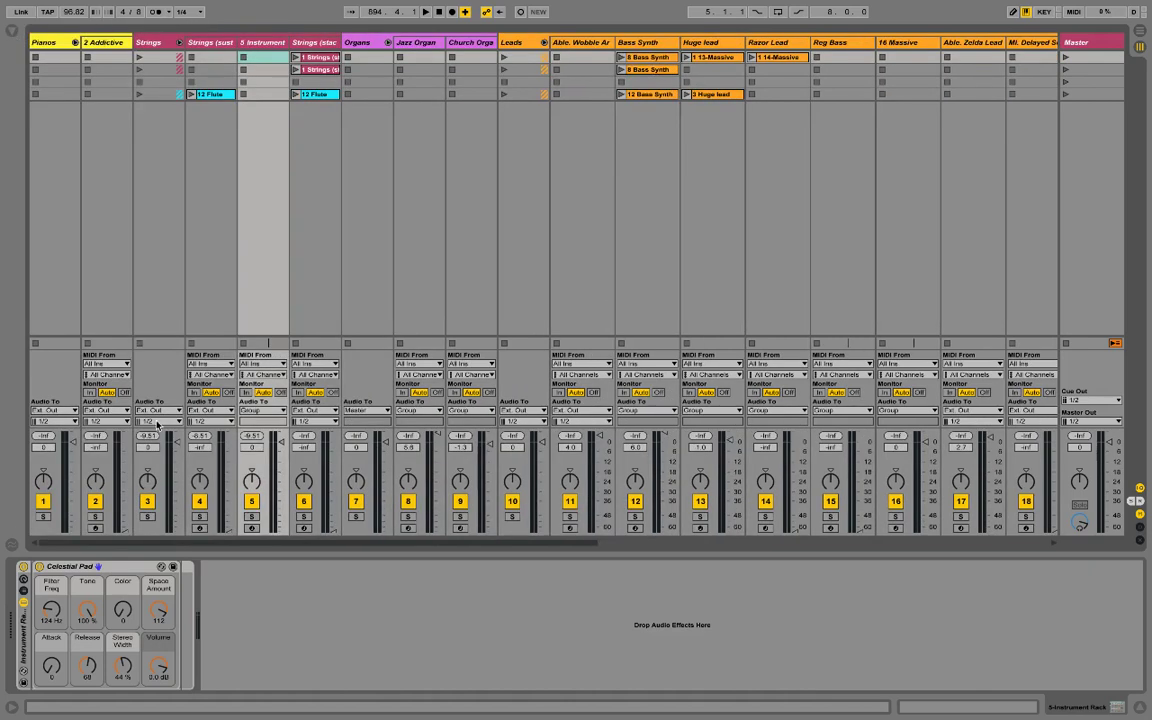
left_click(263, 43)
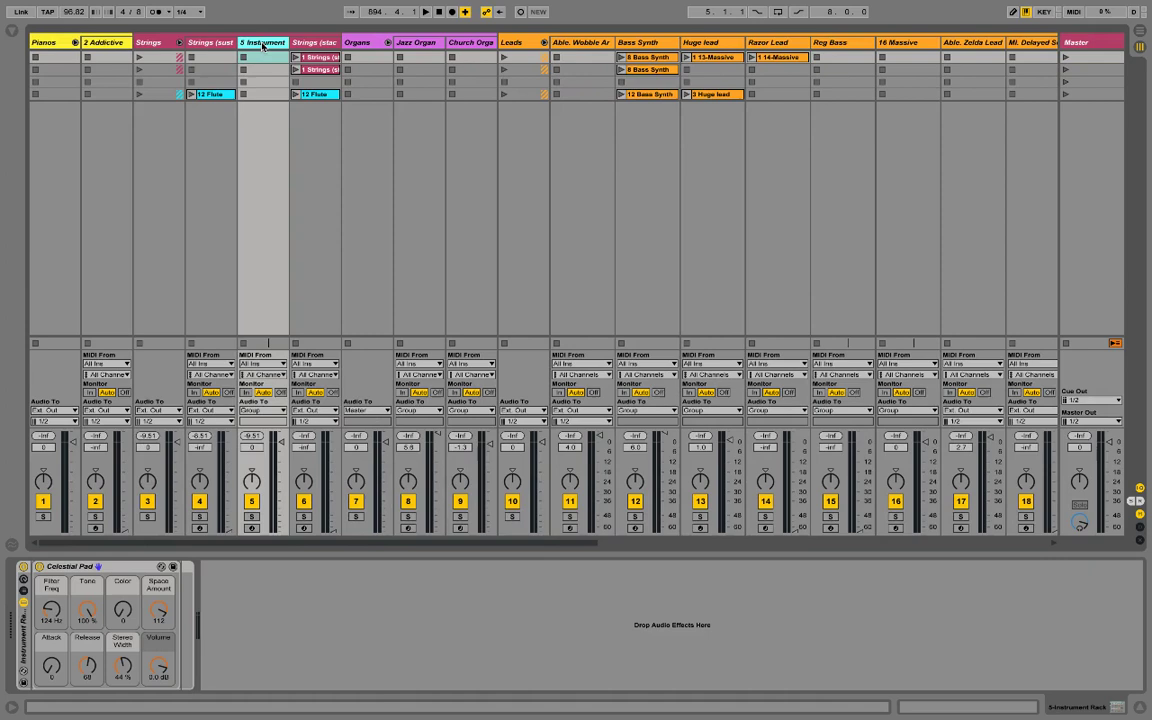
key("Delete")
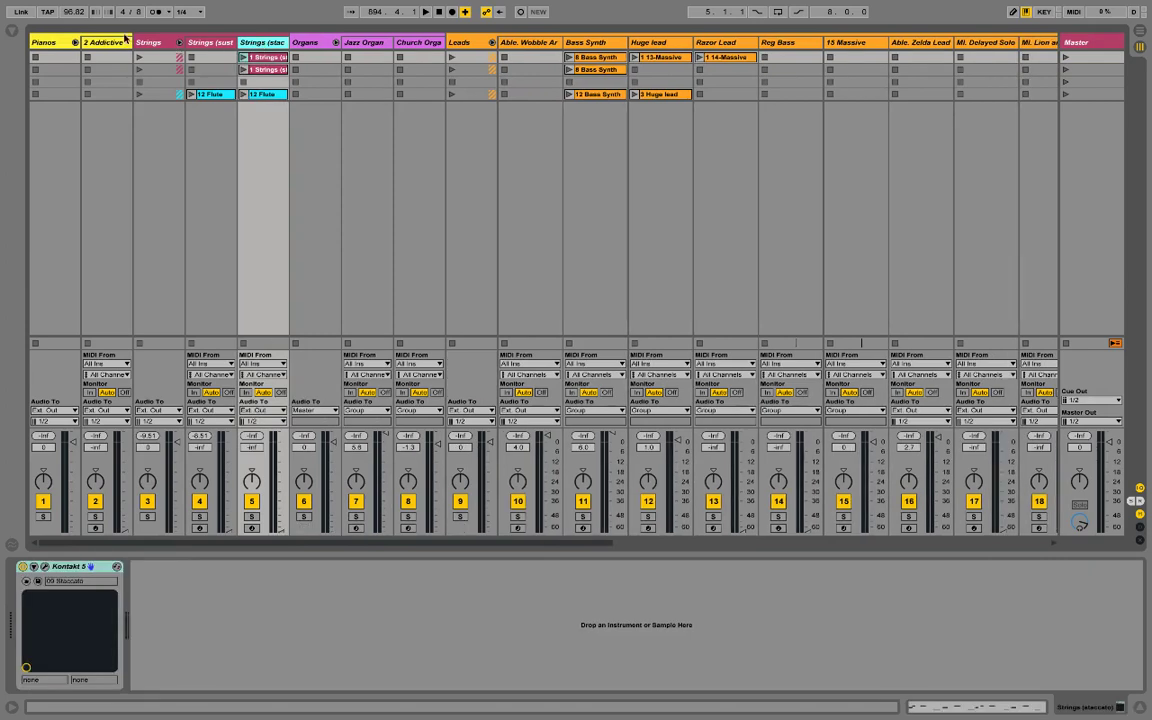
Step: Collapse the Pianos, Strings, Organs, Leads, Flute/Bells and Pads group tracks
left_click(55, 42)
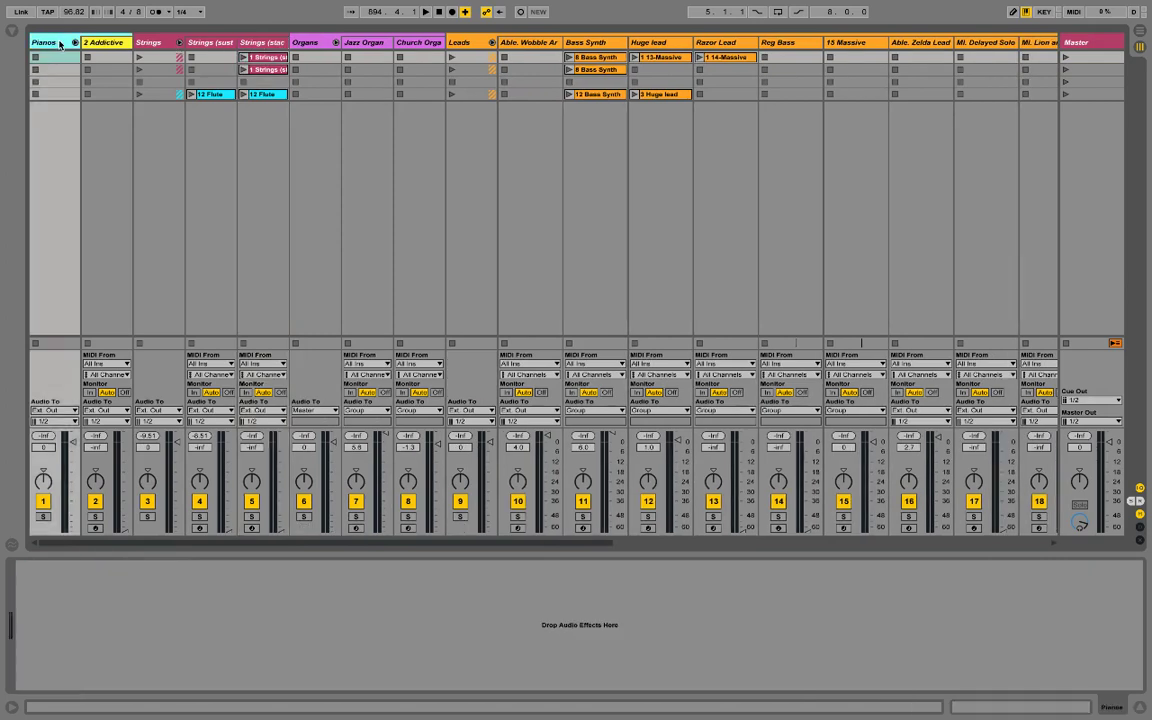
left_click(73, 43)
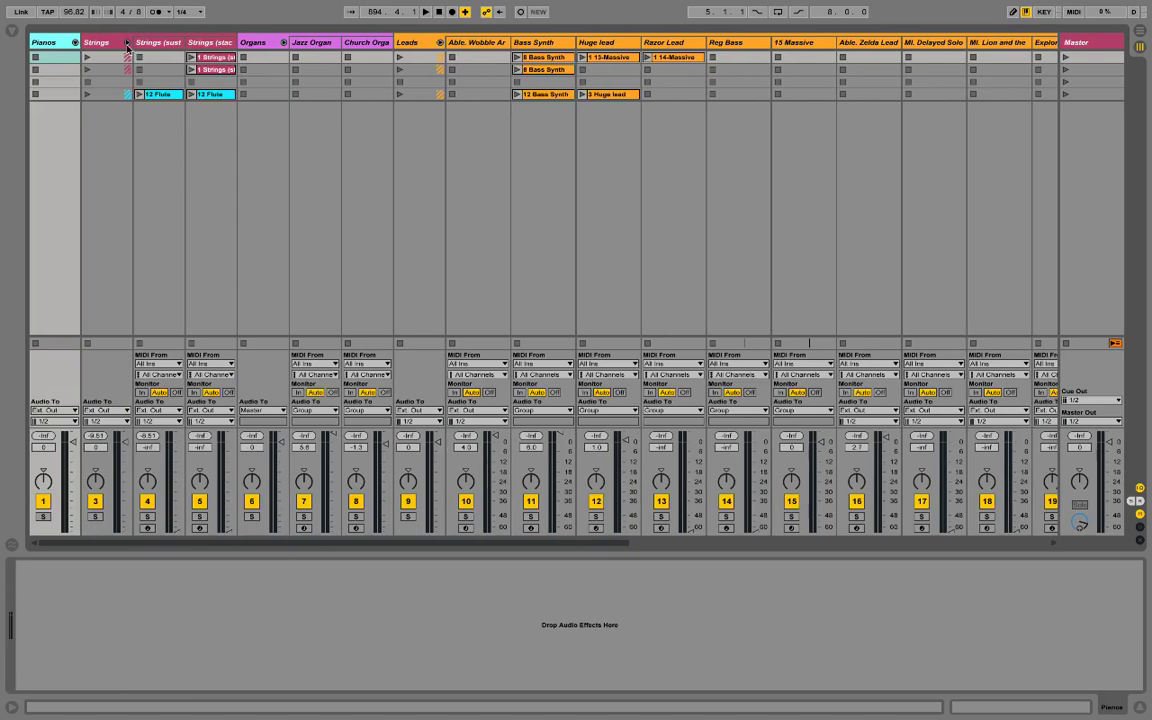
left_click(127, 43)
left_click(179, 43)
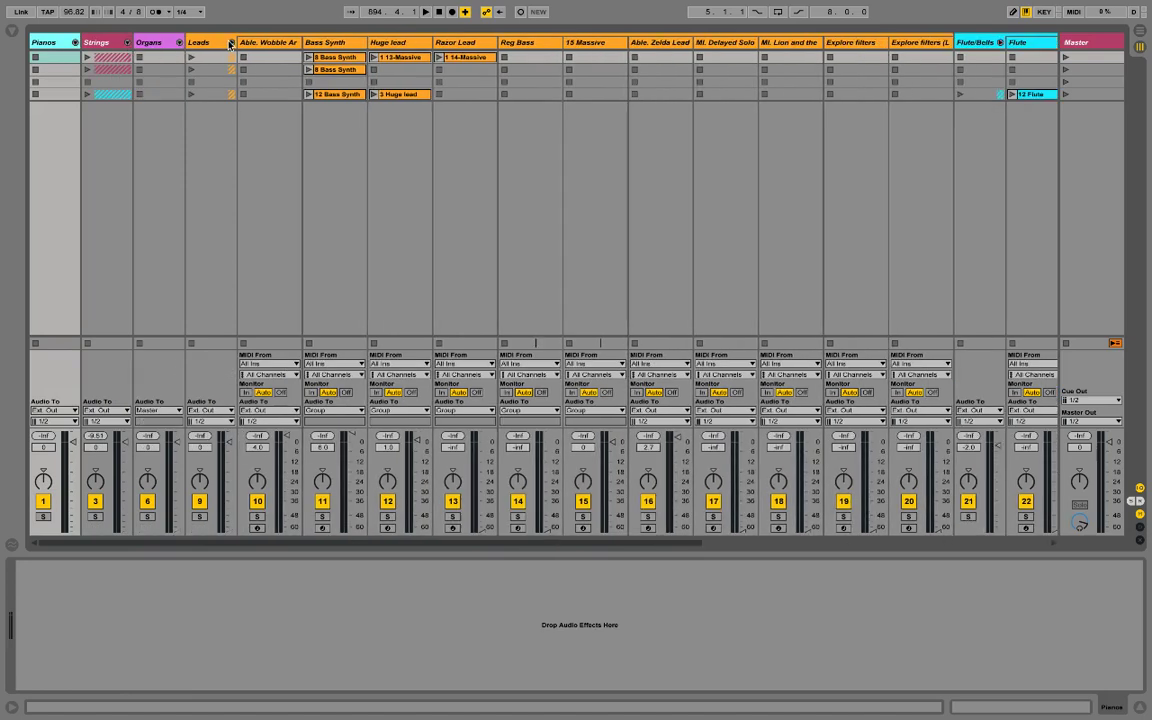
left_click(229, 43)
left_click(283, 43)
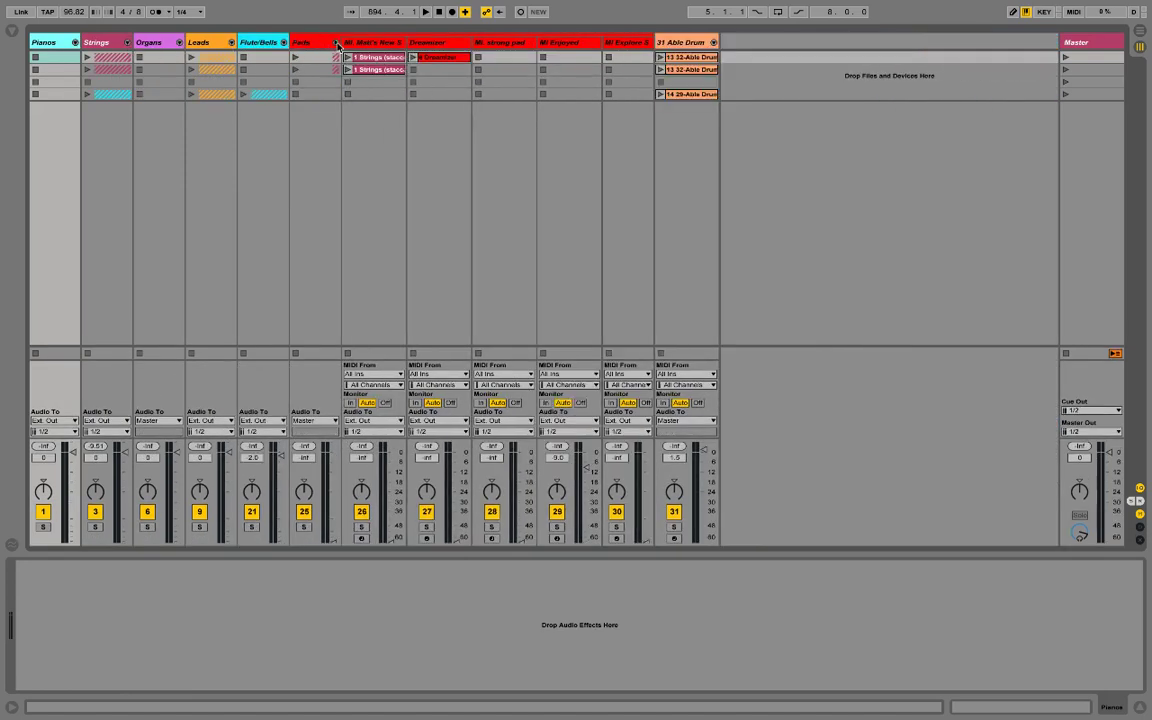
left_click(336, 43)
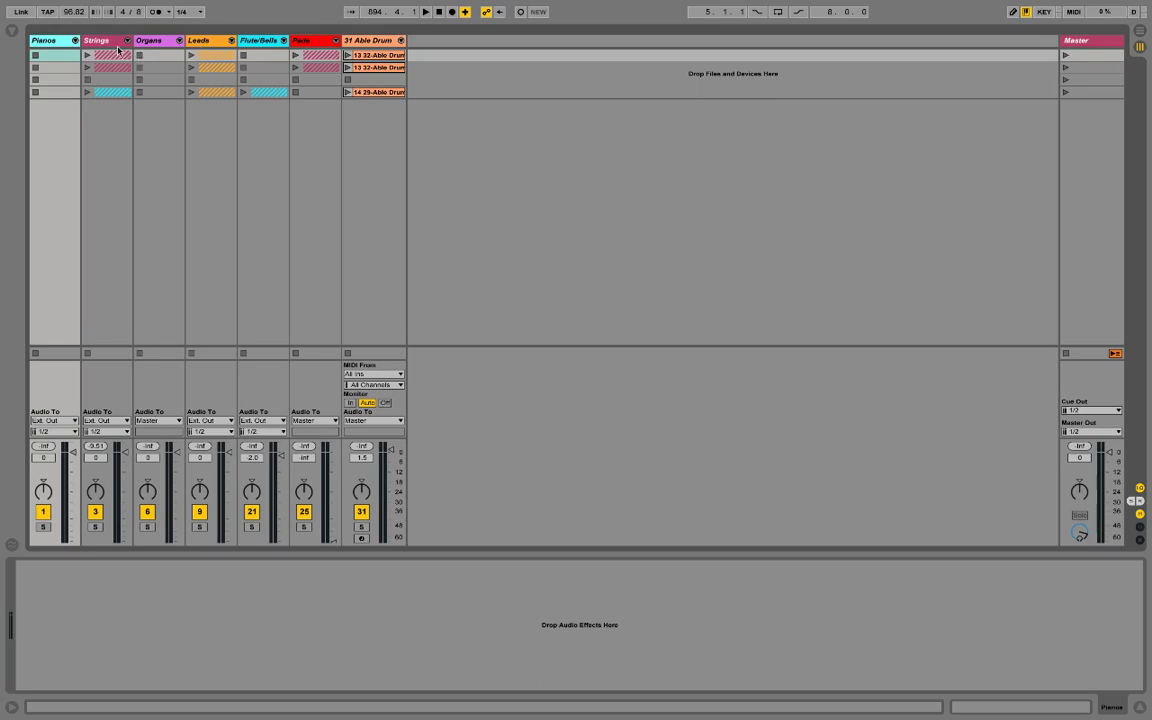
left_click(111, 140)
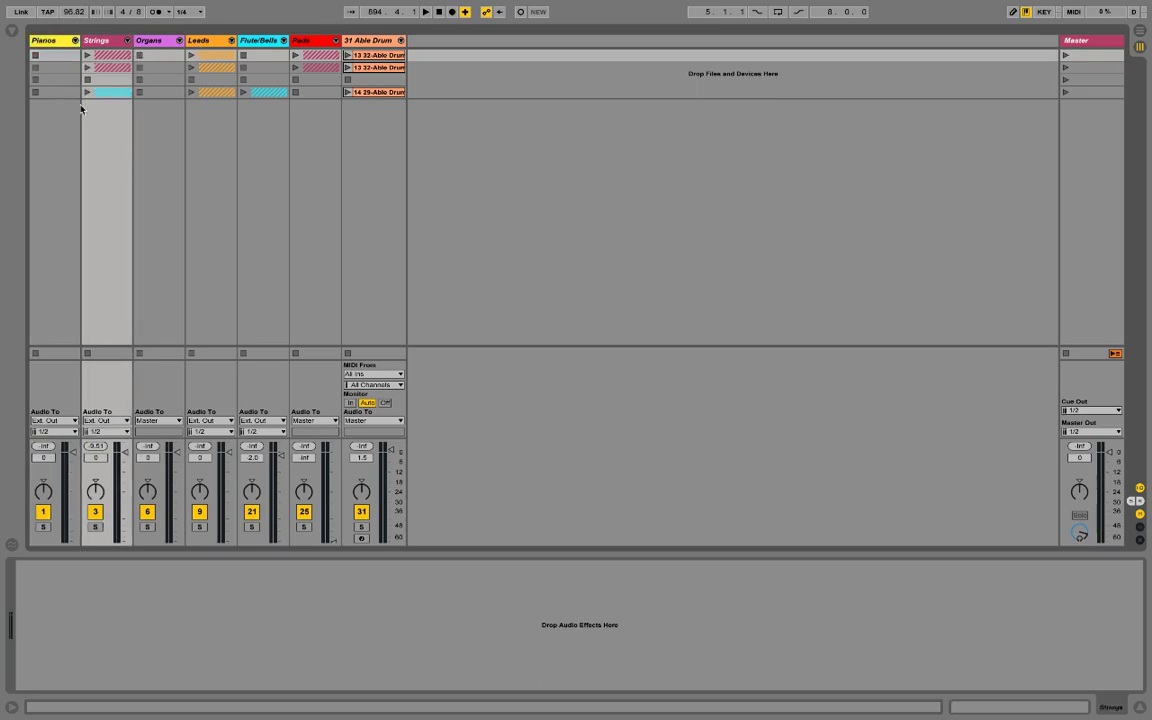
left_click(75, 41)
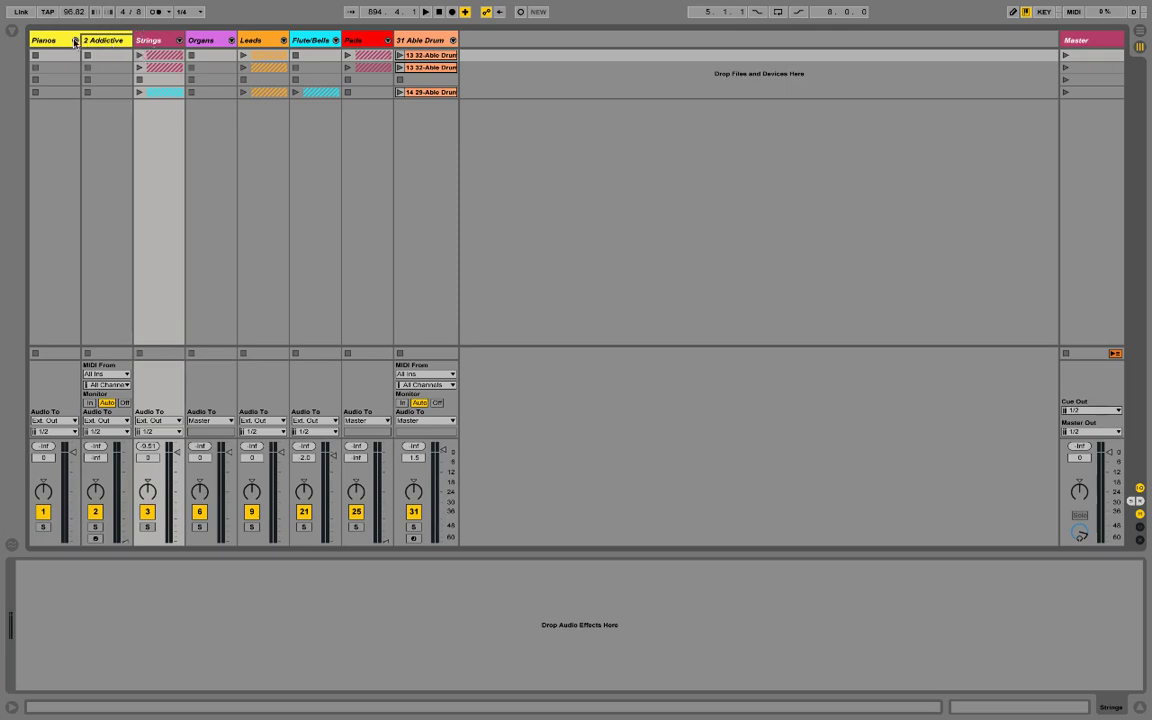
key("Delete")
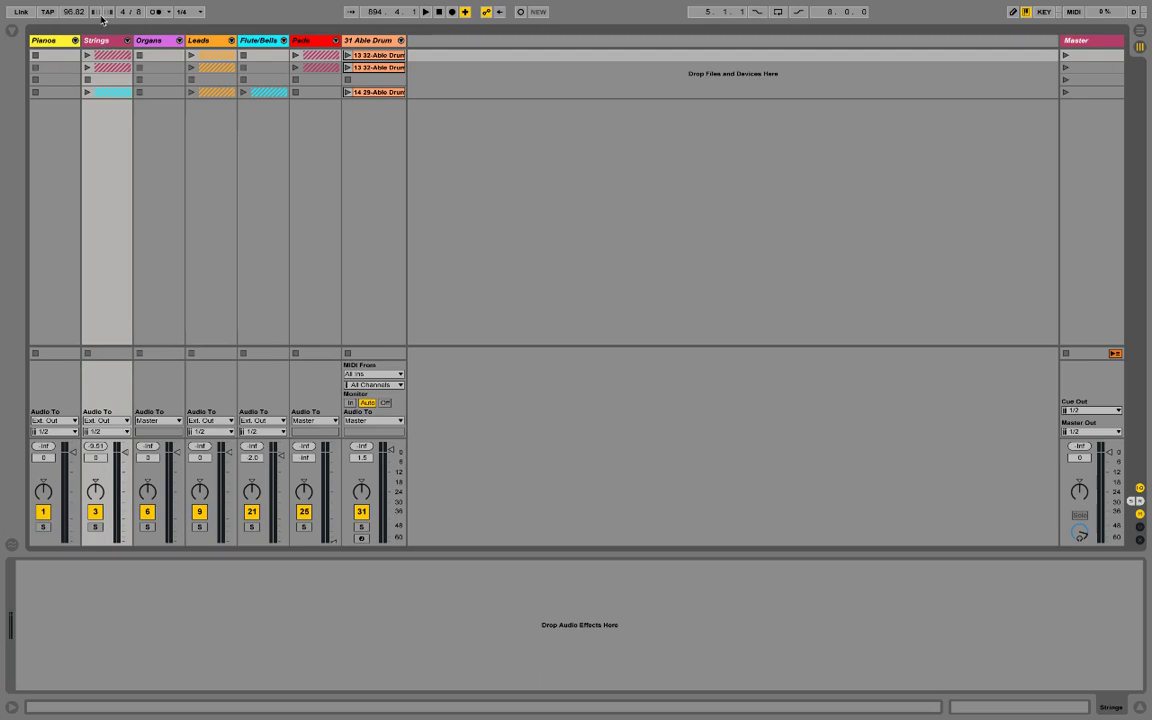
key("ctrl+z")
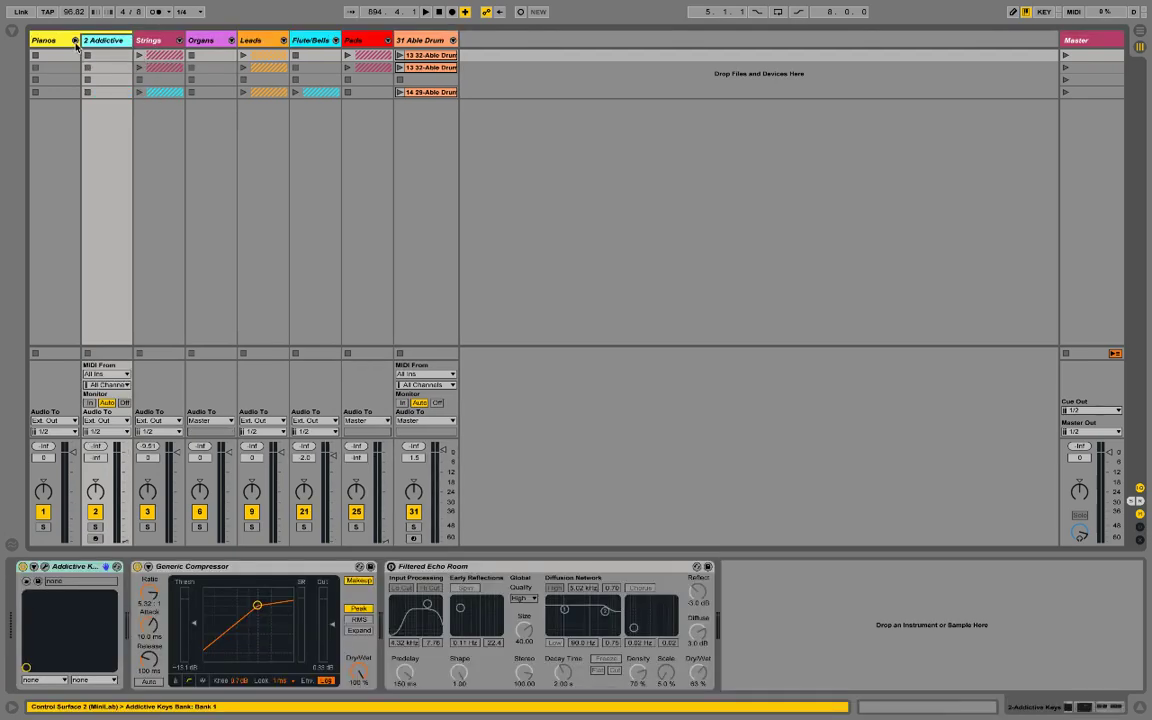
key("ctrl+y")
key("ctrl+y")
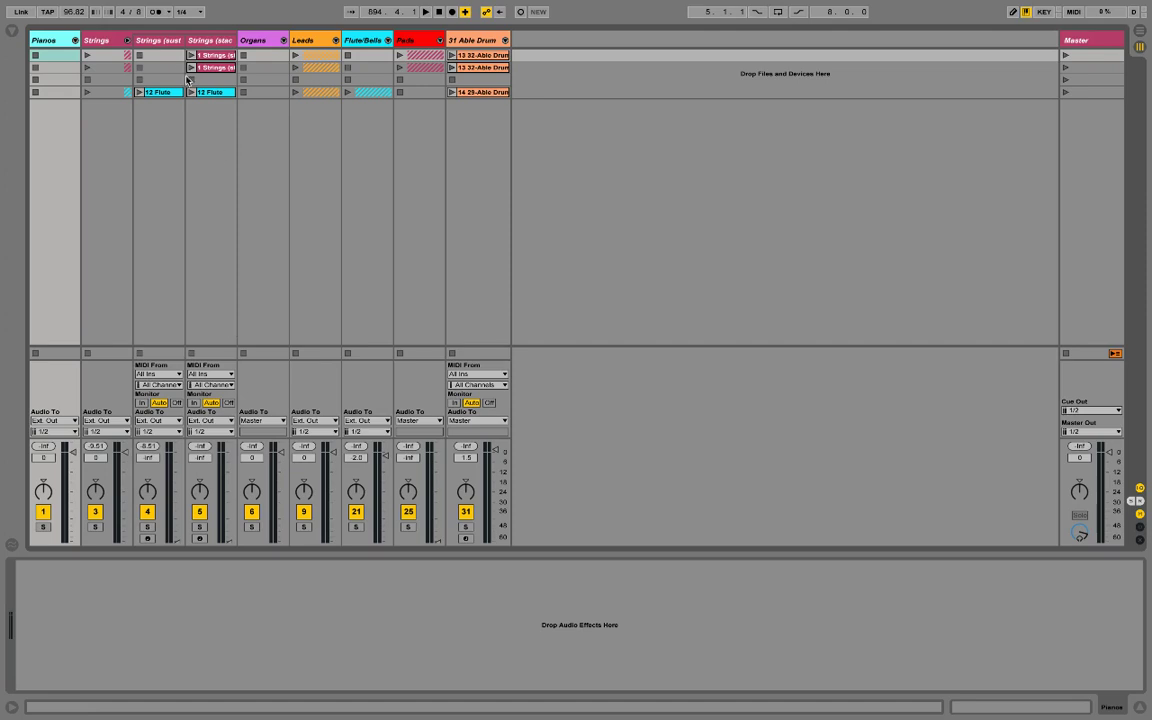
Step: Fold Strings, briefly inspect Organs, then unfold Leads to show Bass Synth, Huge lead and Razor Lead
left_click(127, 41)
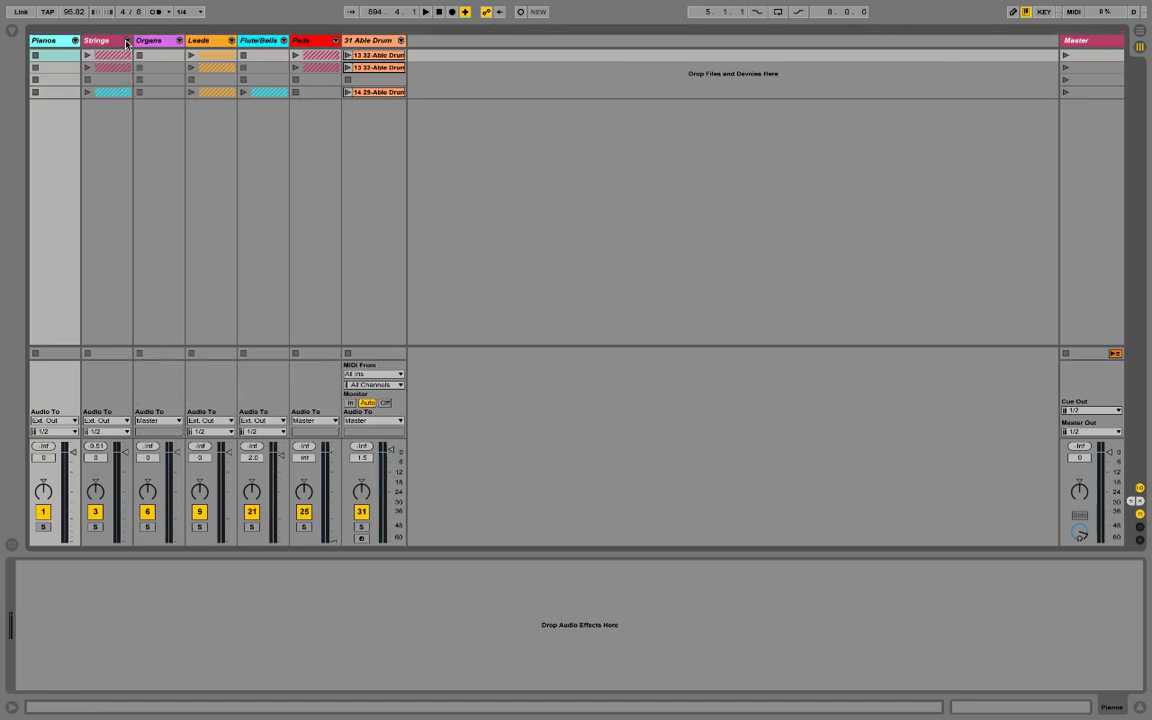
left_click(161, 96)
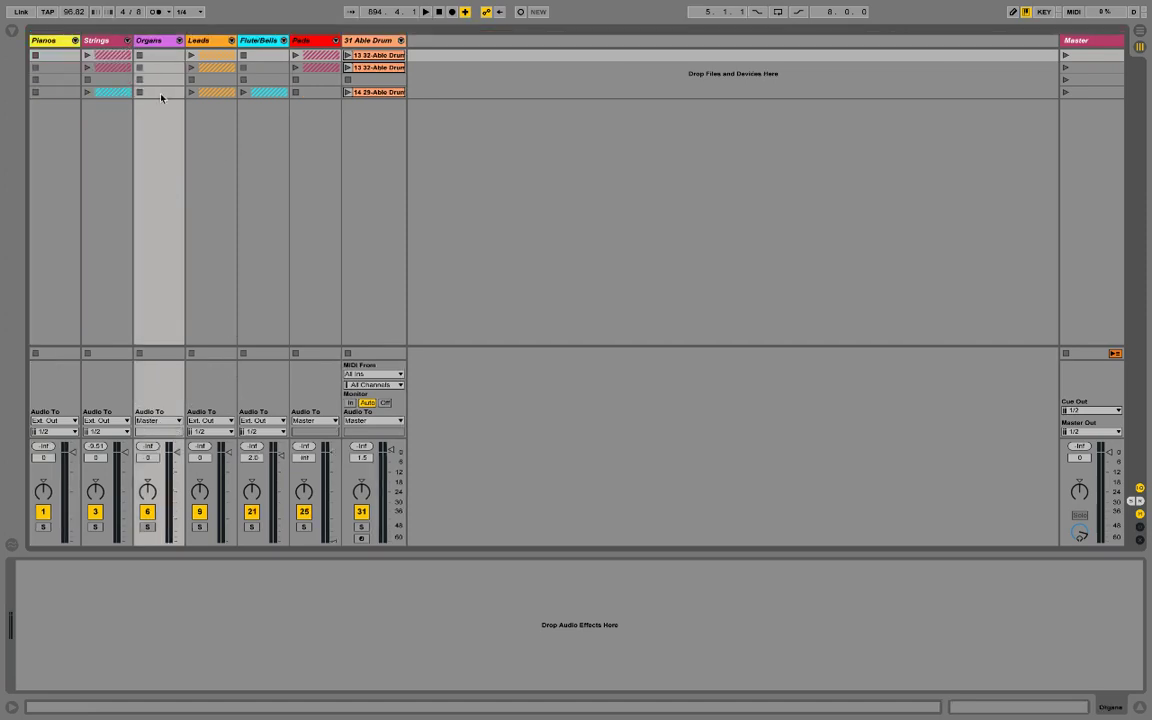
left_click(179, 41)
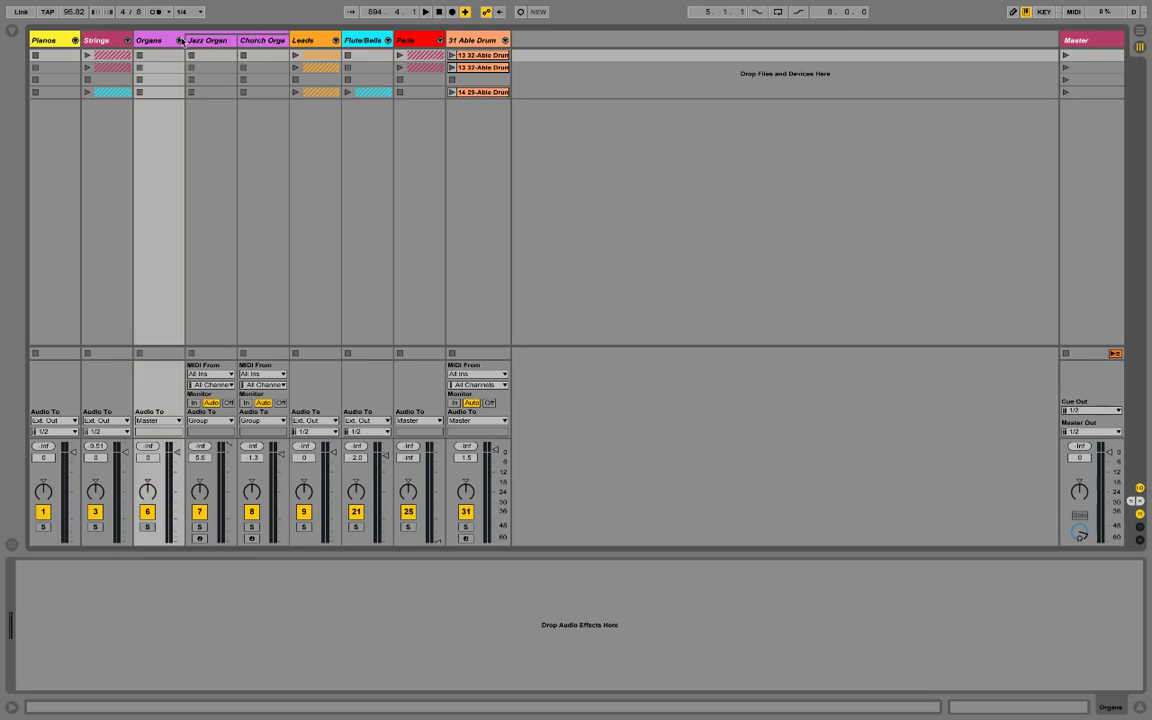
left_click(180, 41)
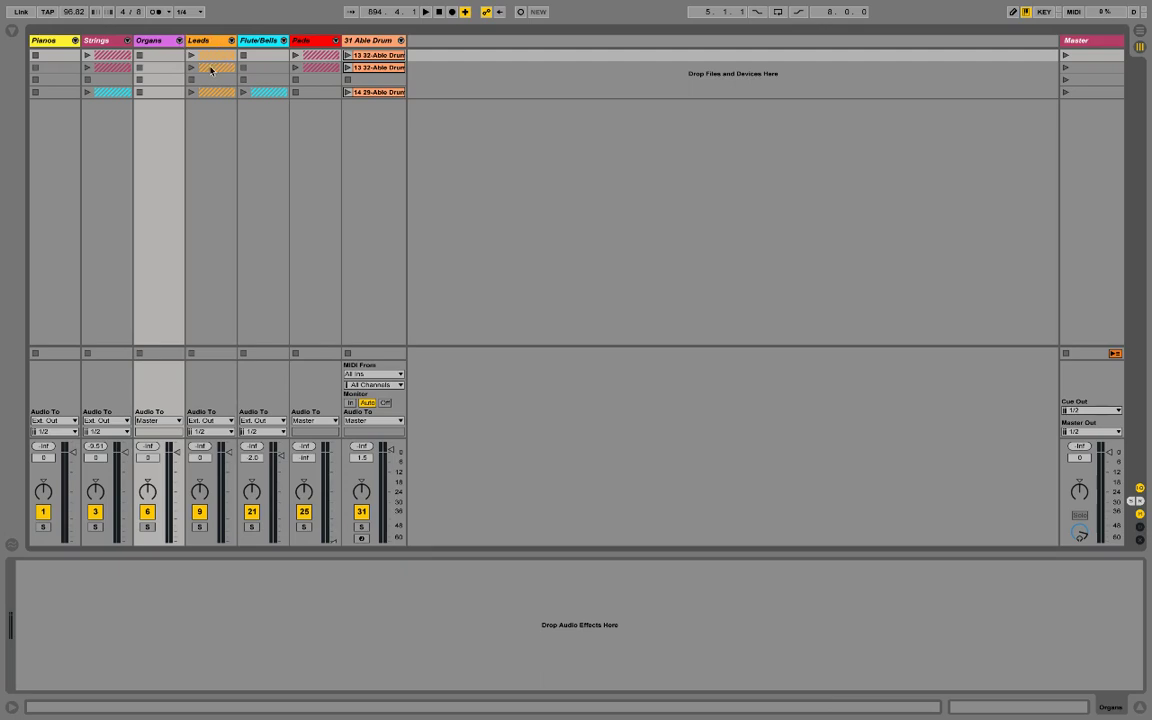
left_click(231, 41)
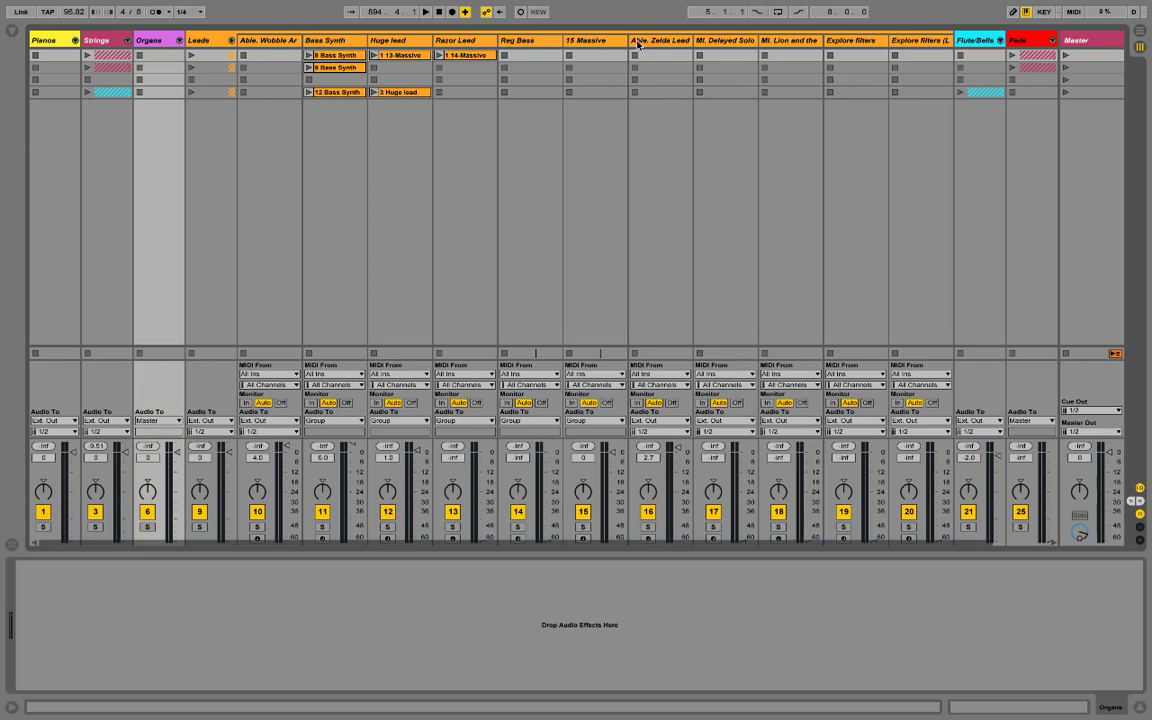
mouse_move(540, 4)
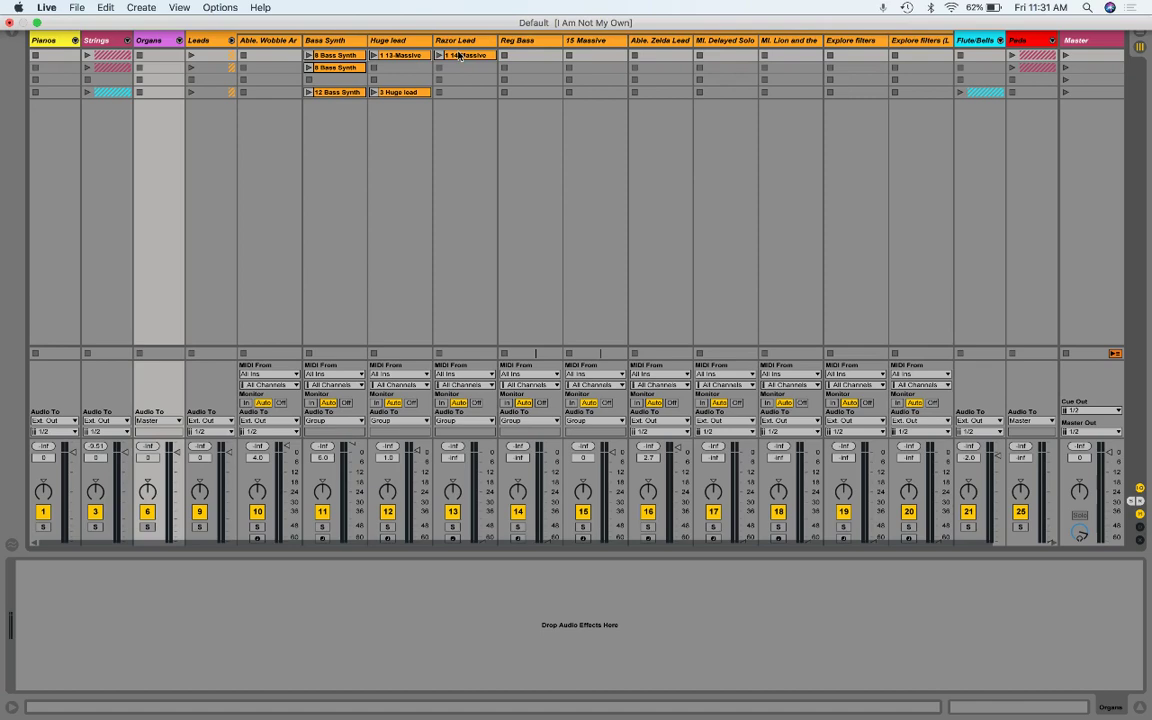
Step: Refold Leads and Flute/Bells, then delete the five pad tracks (26–30) inside the Pads group
left_click(231, 41)
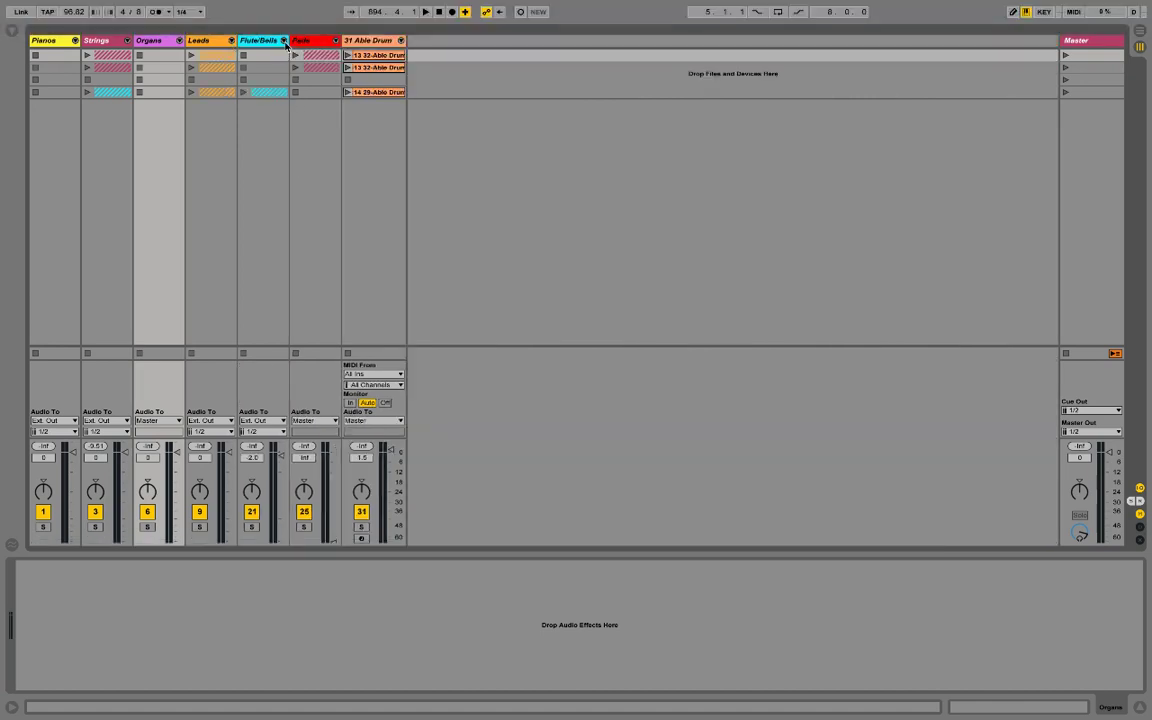
left_click(284, 41)
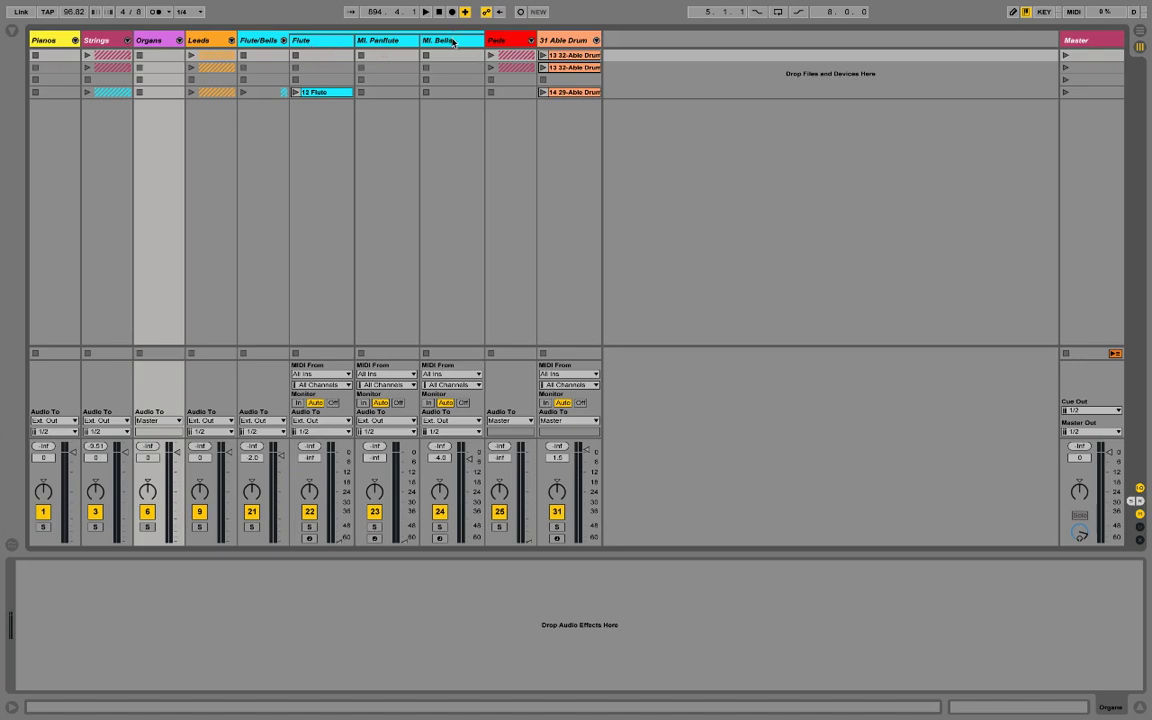
left_click(284, 41)
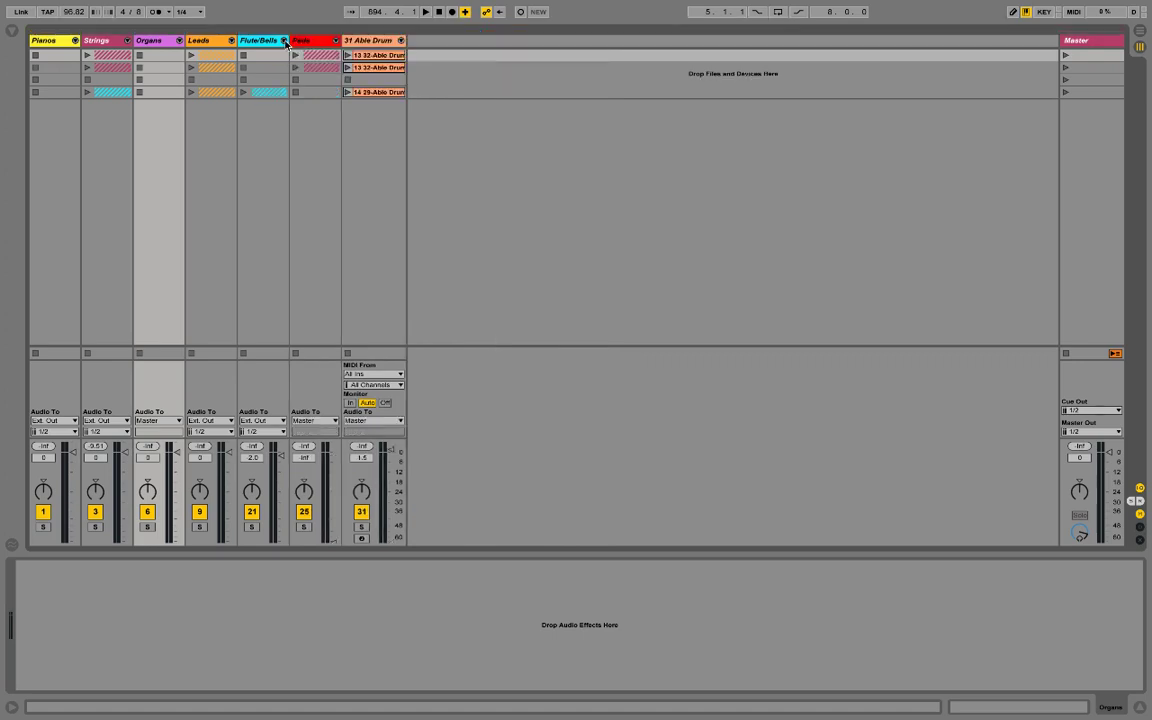
left_click(336, 41)
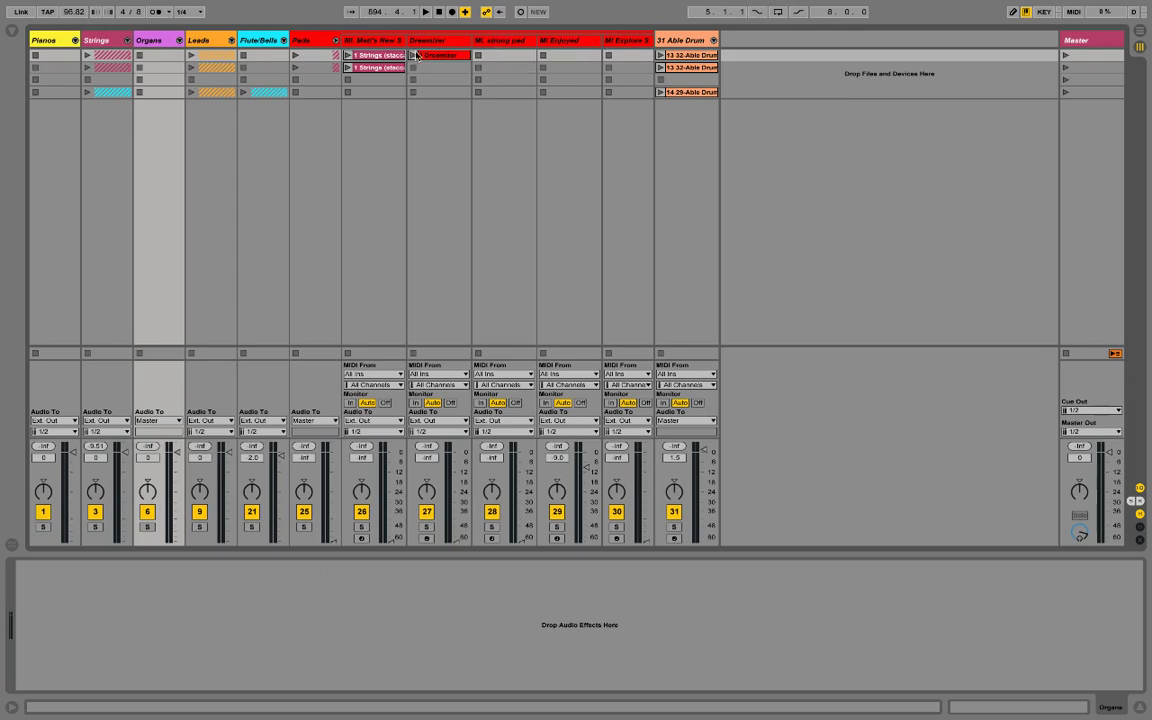
key("Delete")
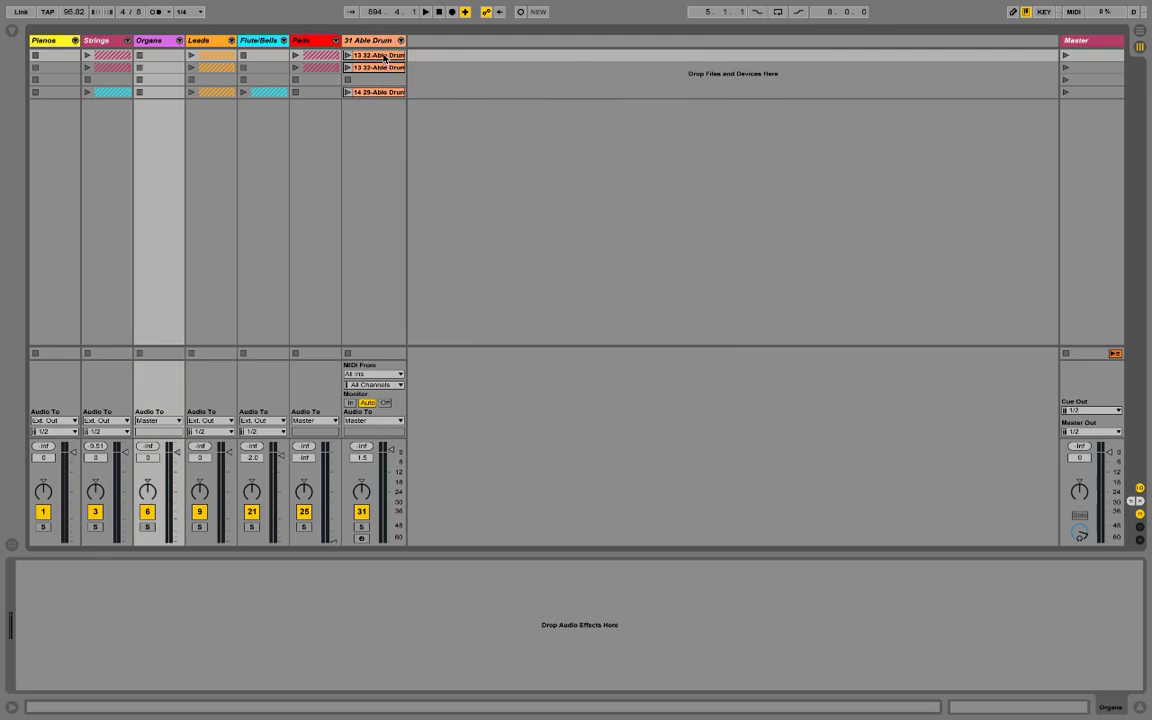
Step: Audition the E-Kick 4 pad on 31 Able Drum, toggle Info View, and hide Detail View
left_click(381, 41)
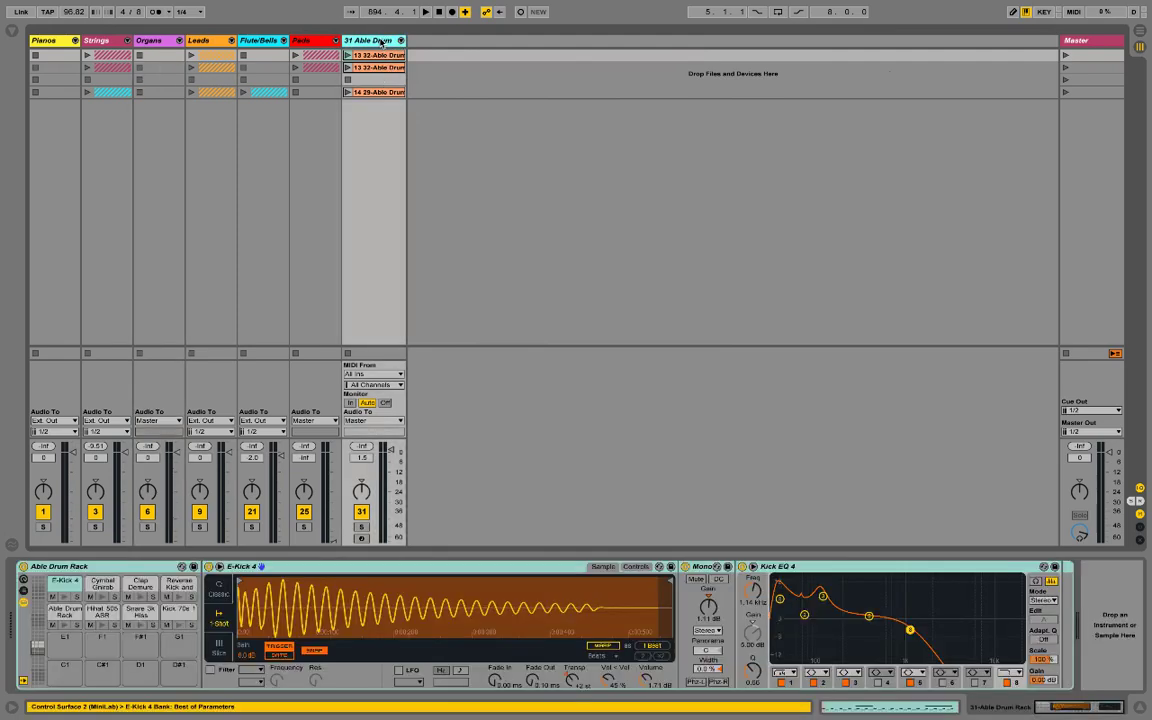
left_click(77, 600)
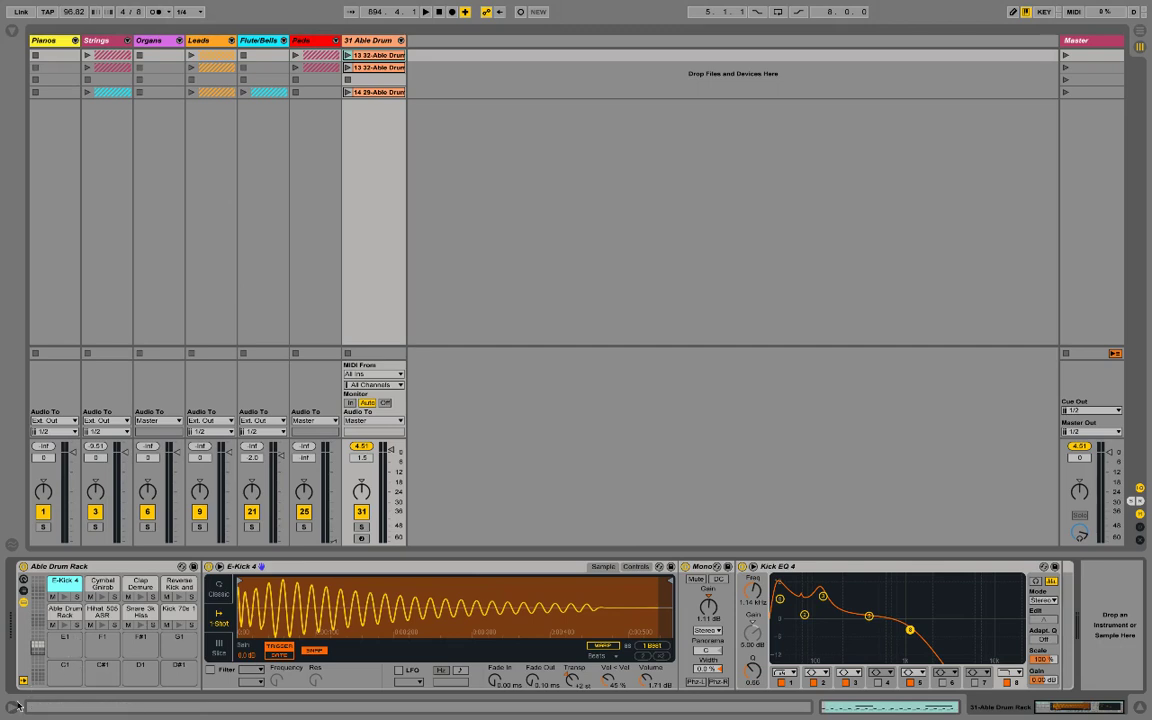
left_click(15, 707)
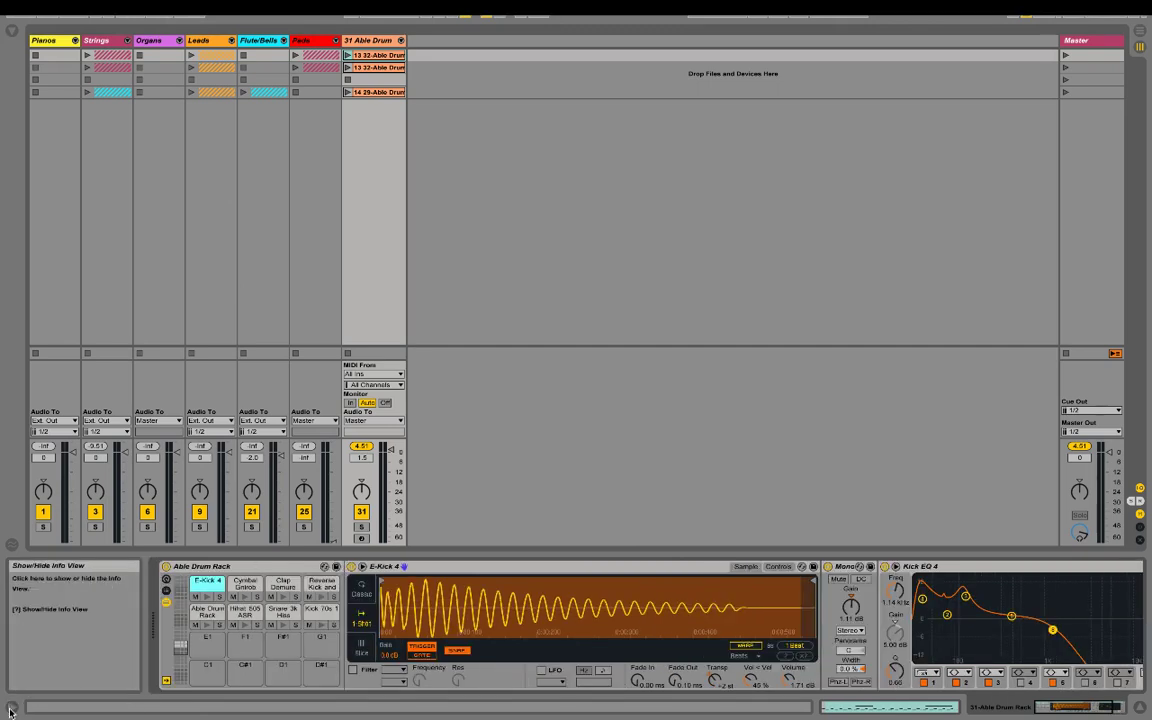
key("shift+question")
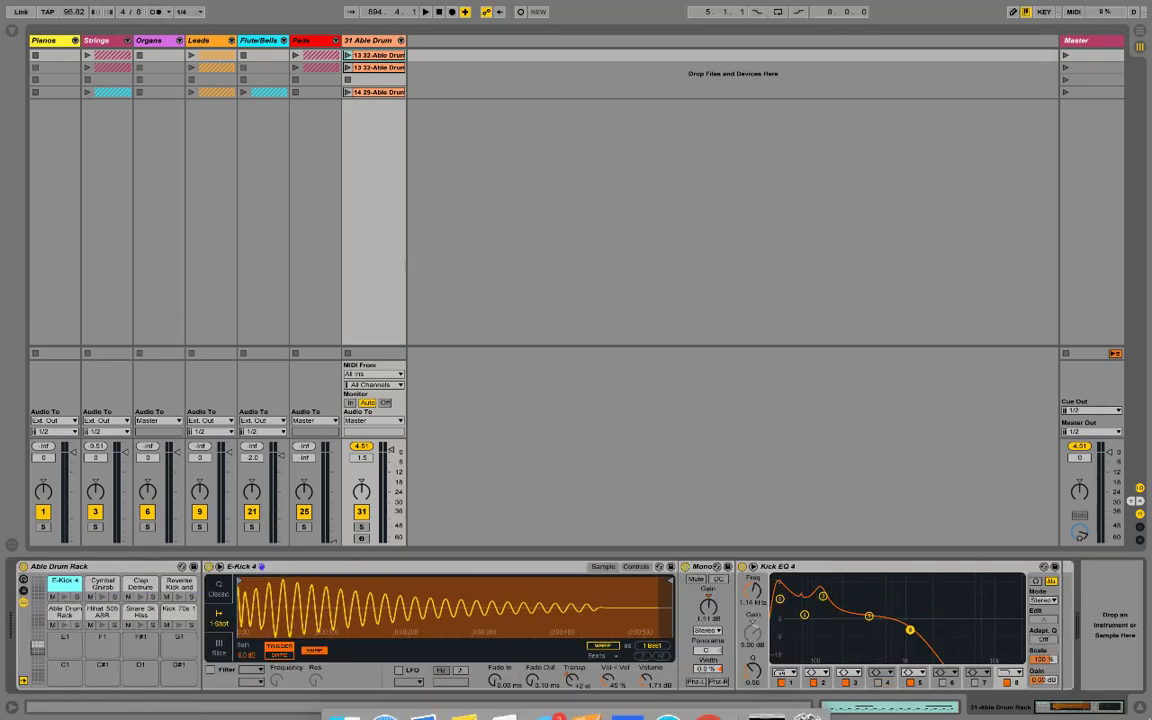
left_click(1139, 707)
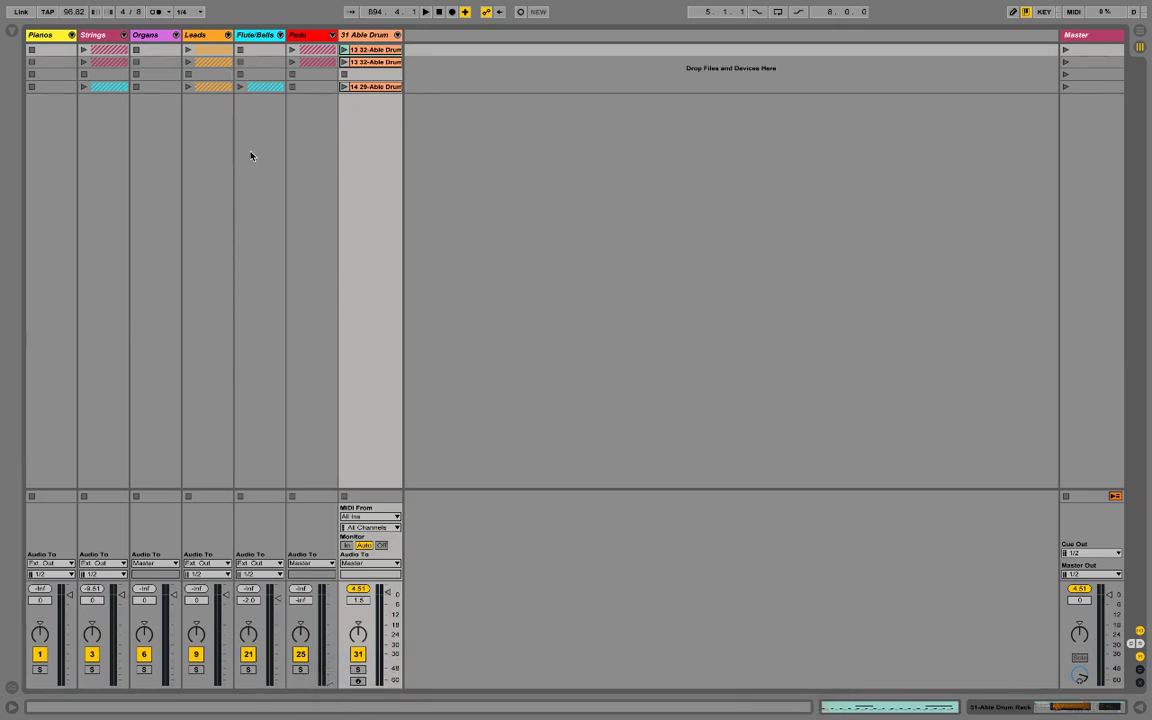
Step: Record-arm the Church Organ track inside Organs, then fold the Organs group closed
left_click(175, 35)
left_click(262, 48)
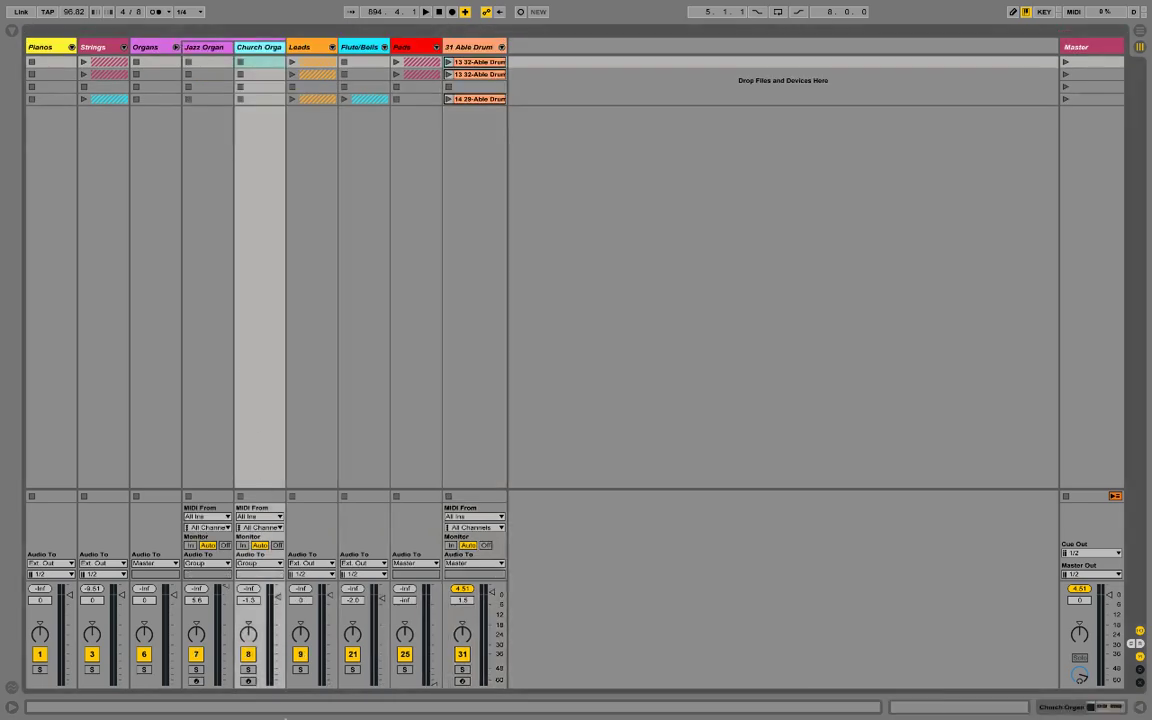
left_click(248, 681)
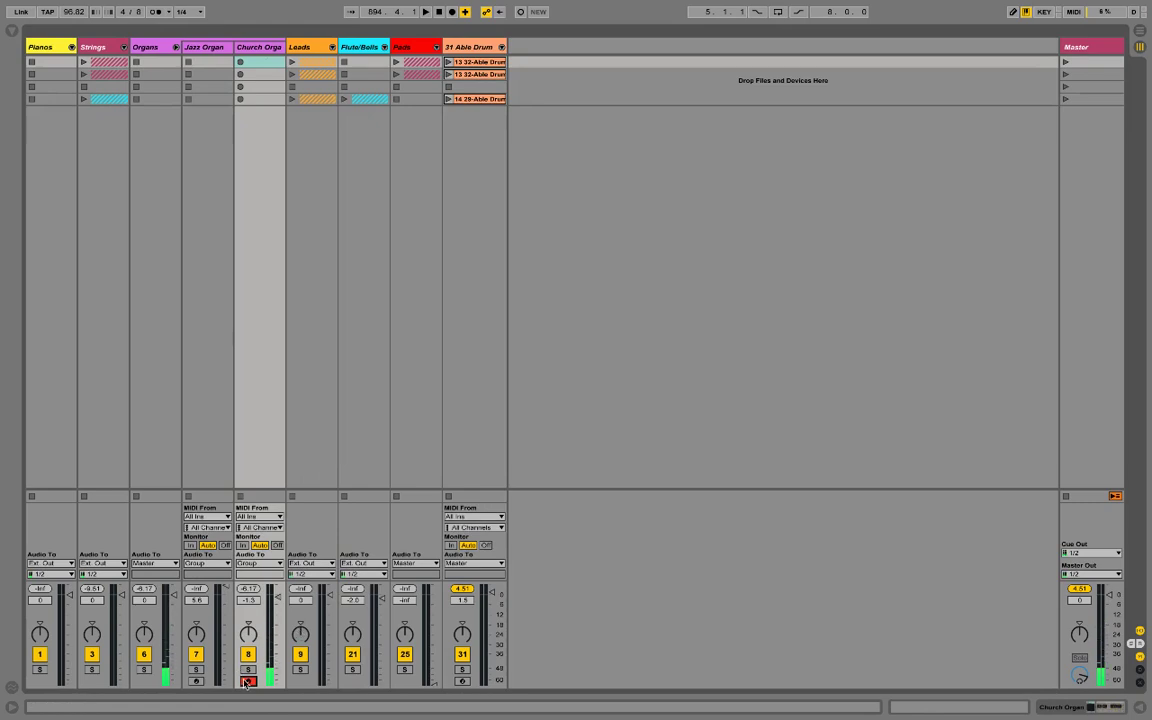
left_click(174, 47)
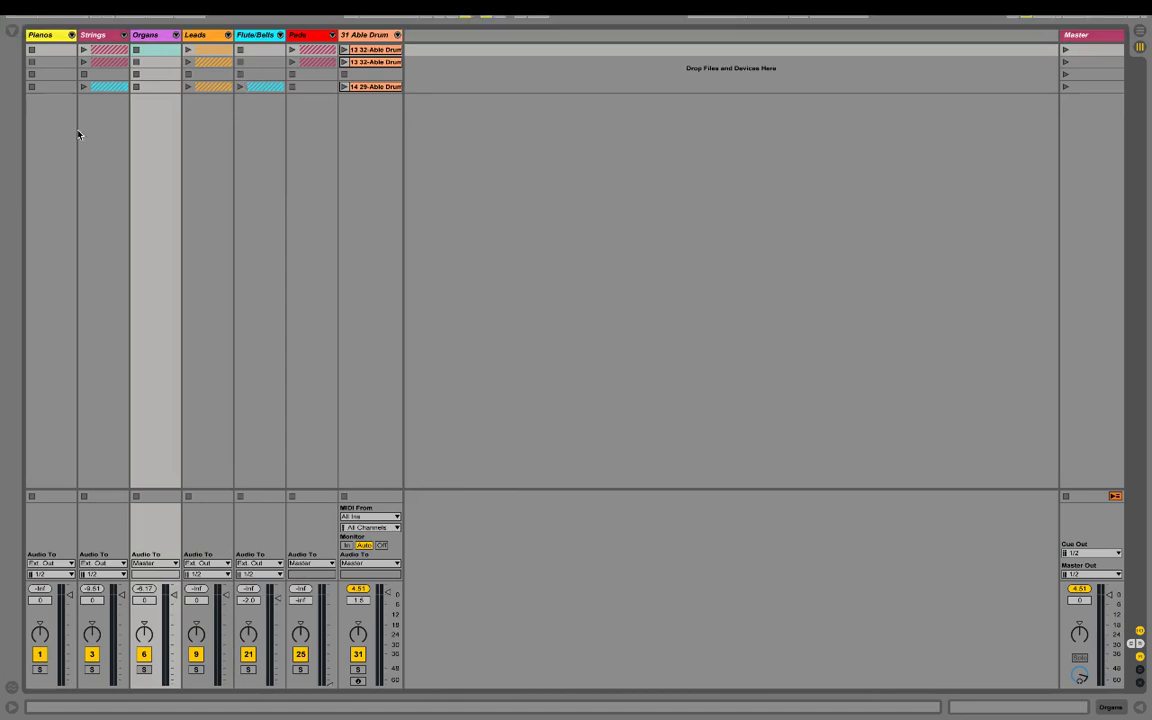
left_click(64, 38)
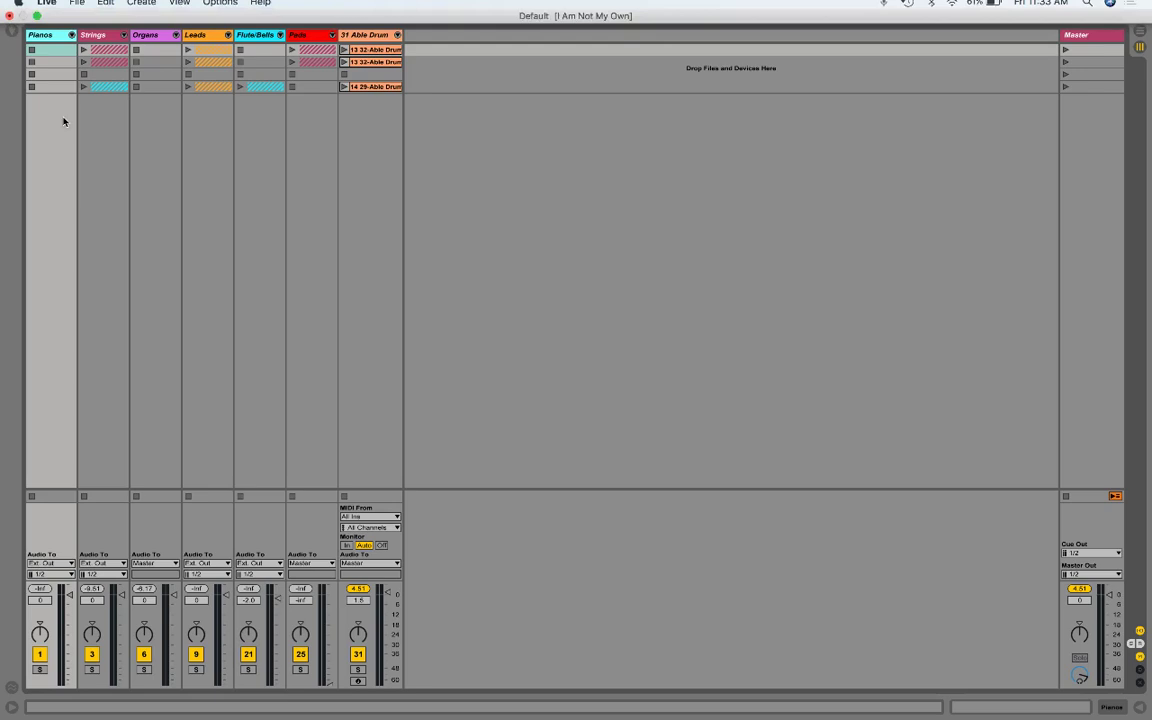
Step: Unfold the Pianos group and delete its 2 Addictive track
right_click(70, 36)
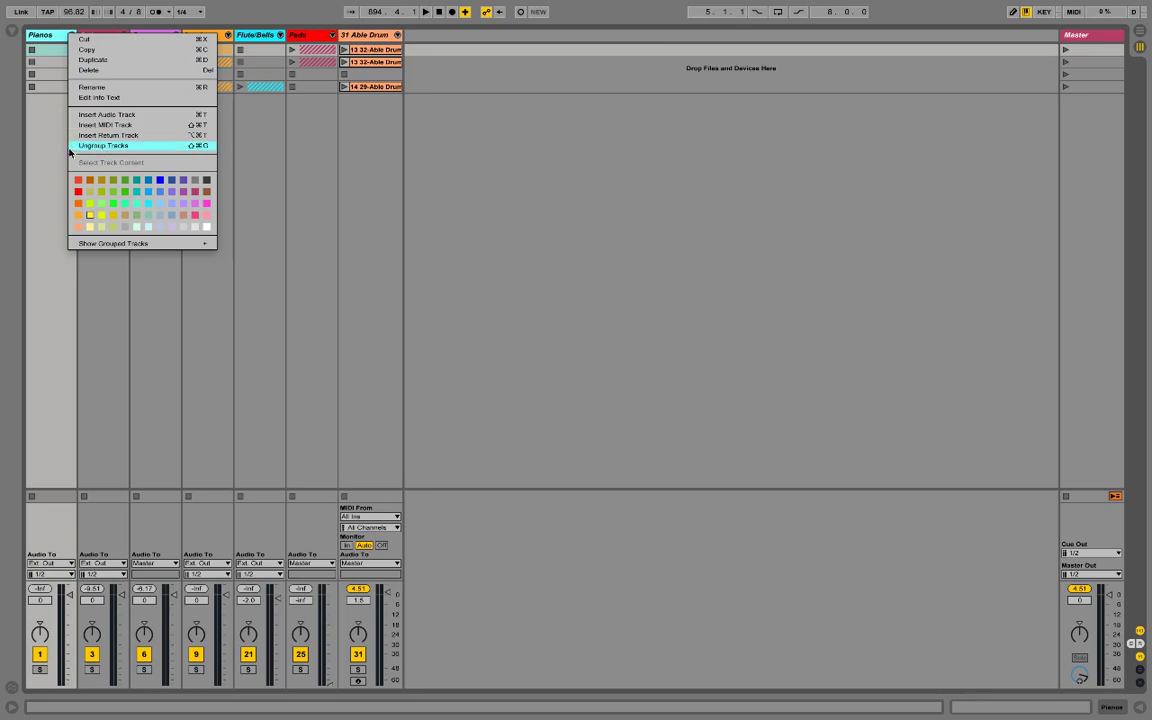
left_click(29, 119)
left_click(72, 34)
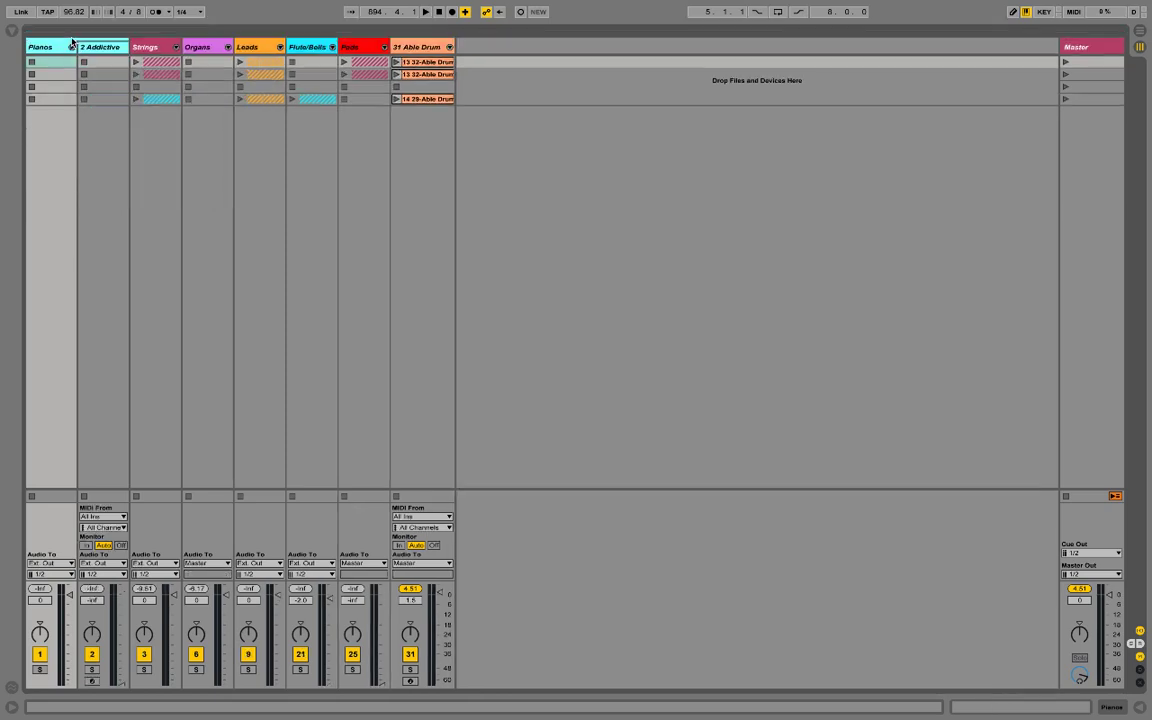
left_click(98, 97)
right_click(62, 47)
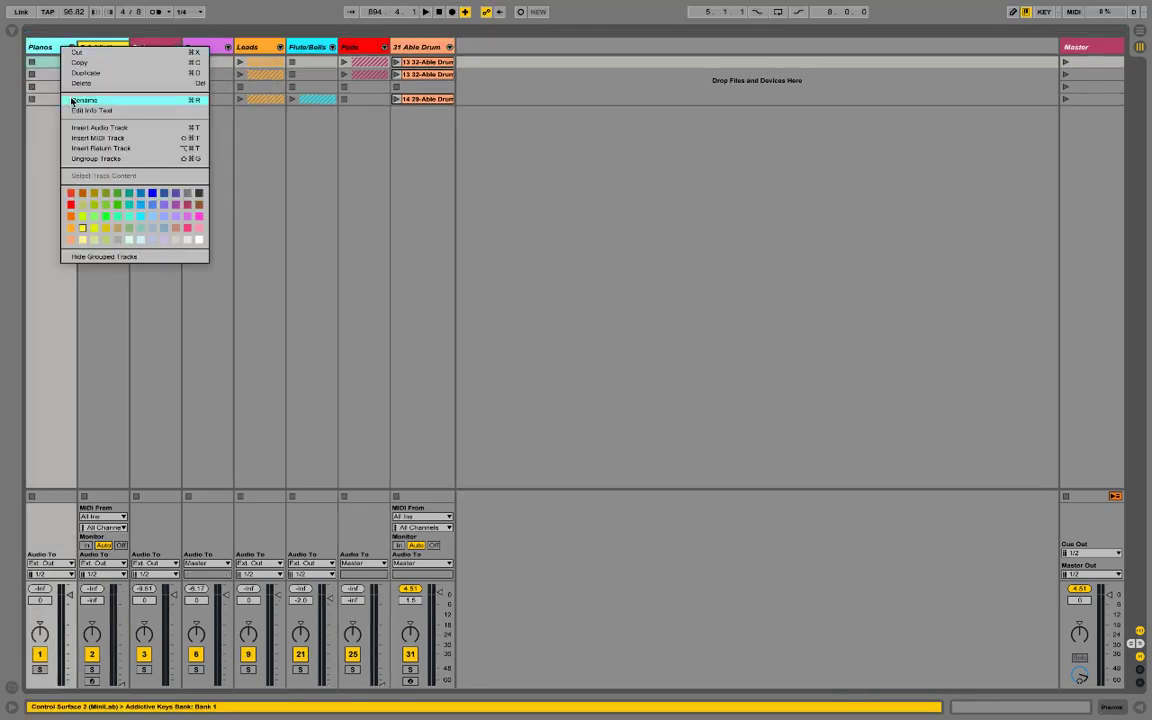
left_click(98, 373)
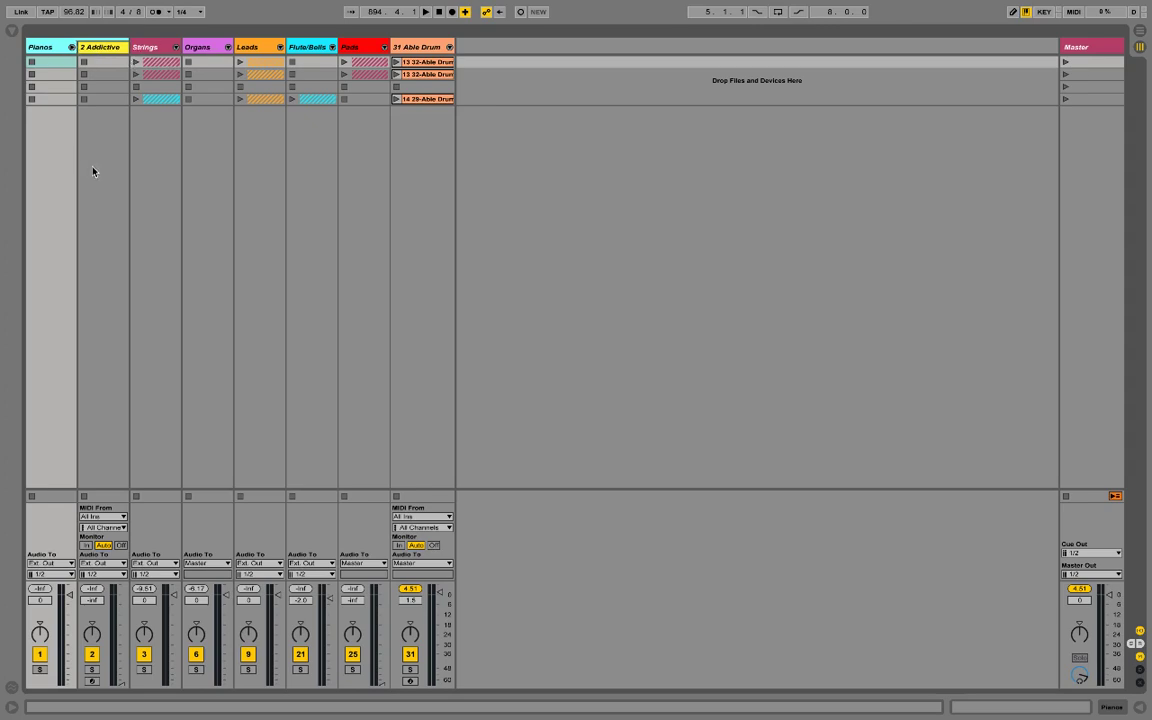
key("Right")
key("Delete")
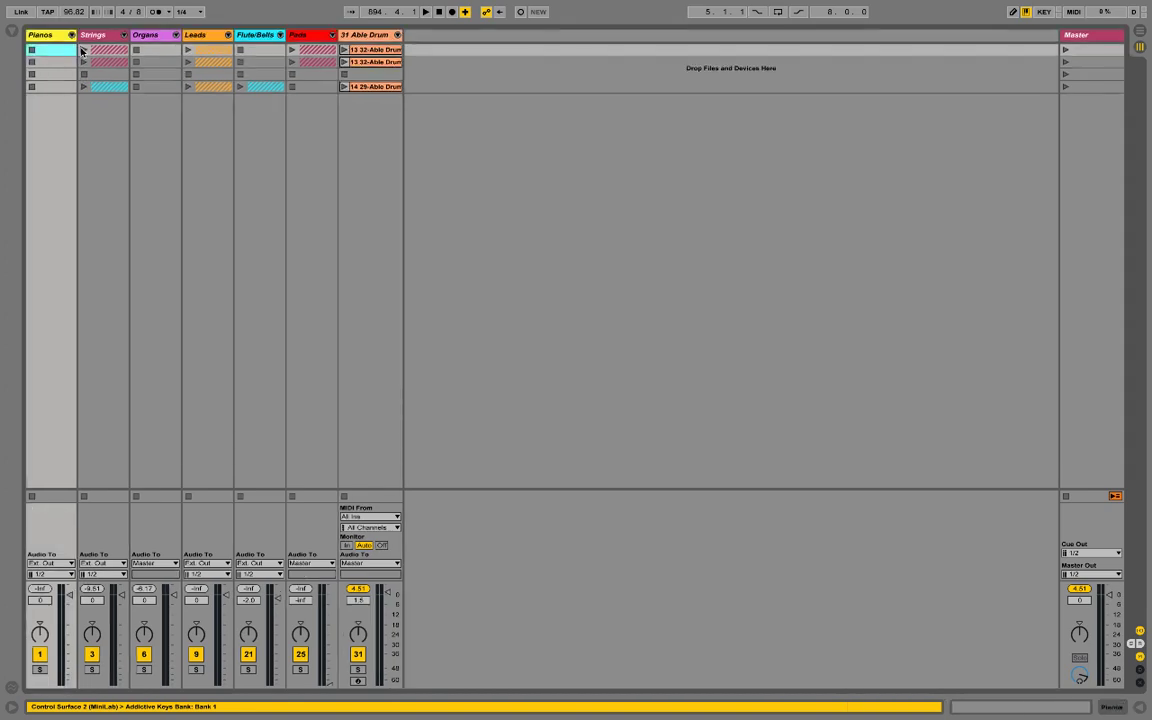